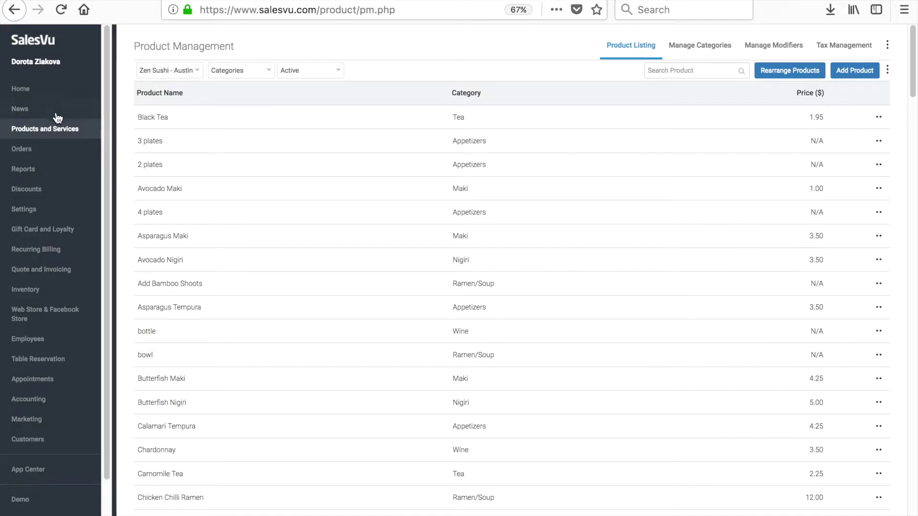
Start a new, empty Add Product form from Product Management
{"action": "left_click", "coordinate": [863, 77]}
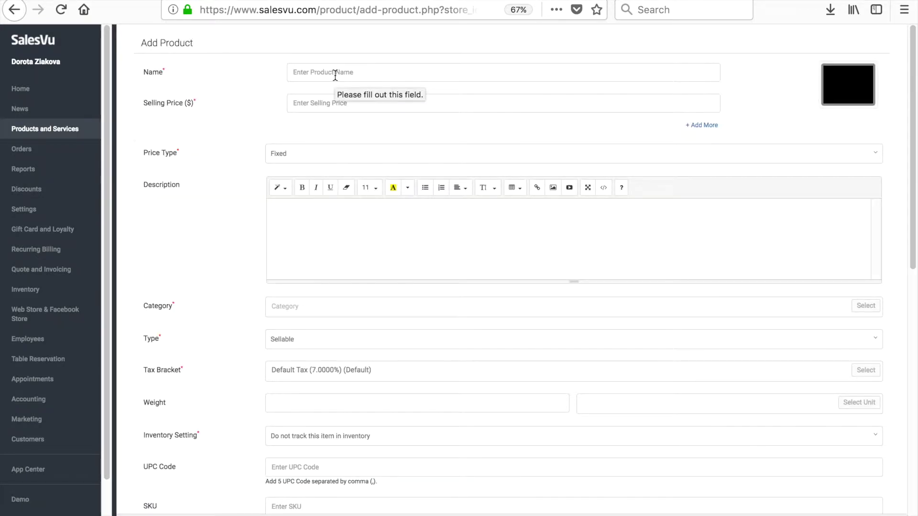
Name the product Cheese Burger with a selling price of 10
{"action": "left_click", "coordinate": [334, 75]}
{"action": "type", "text": "Cheese Burger"}
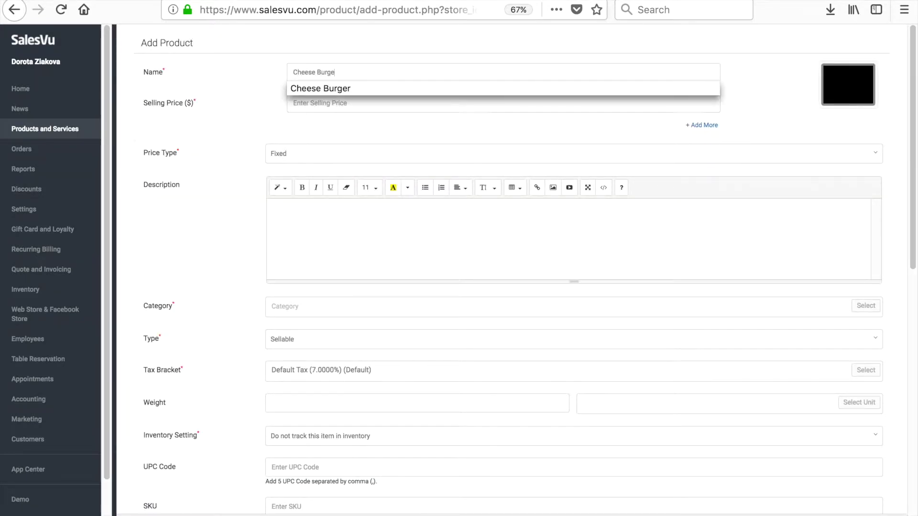
{"action": "left_click", "coordinate": [254, 133]}
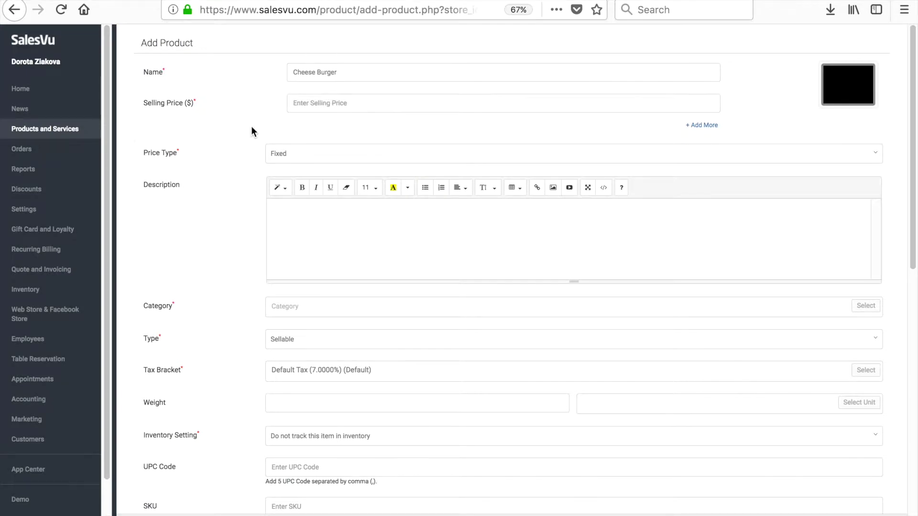
{"action": "left_click", "coordinate": [332, 100]}
{"action": "type", "text": "10"}
{"action": "left_click", "coordinate": [324, 119]}
Search categories for 'lunch' and assign the product to Lunch Specials
{"action": "left_click", "coordinate": [865, 308]}
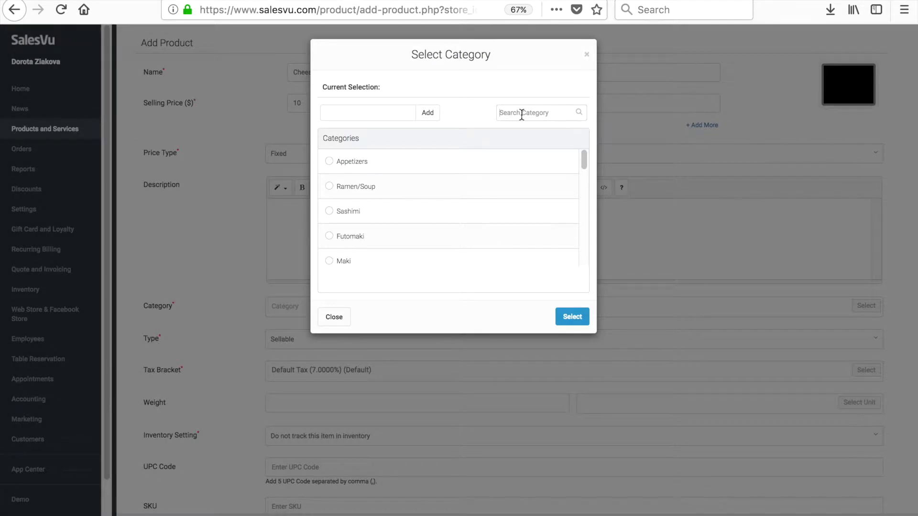
{"action": "left_click", "coordinate": [522, 114]}
{"action": "type", "text": "lunch"}
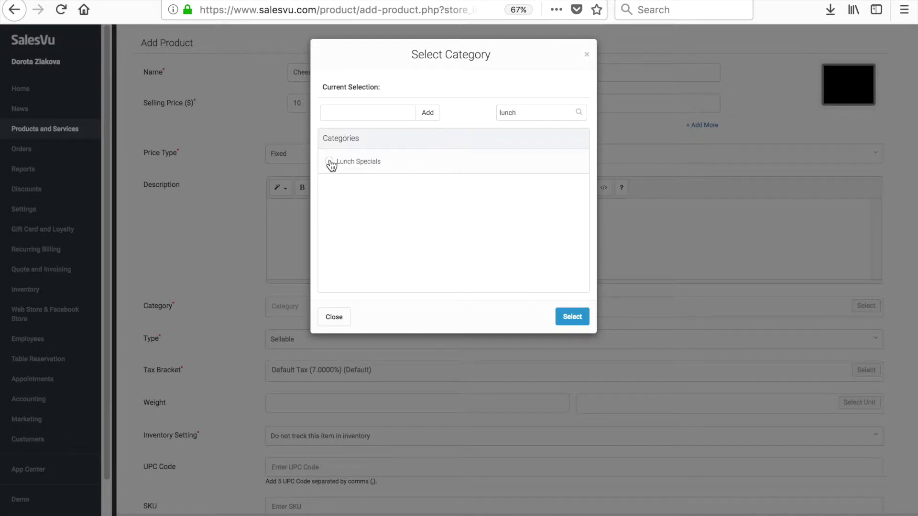
{"action": "left_click", "coordinate": [329, 161]}
{"action": "left_click", "coordinate": [574, 320]}
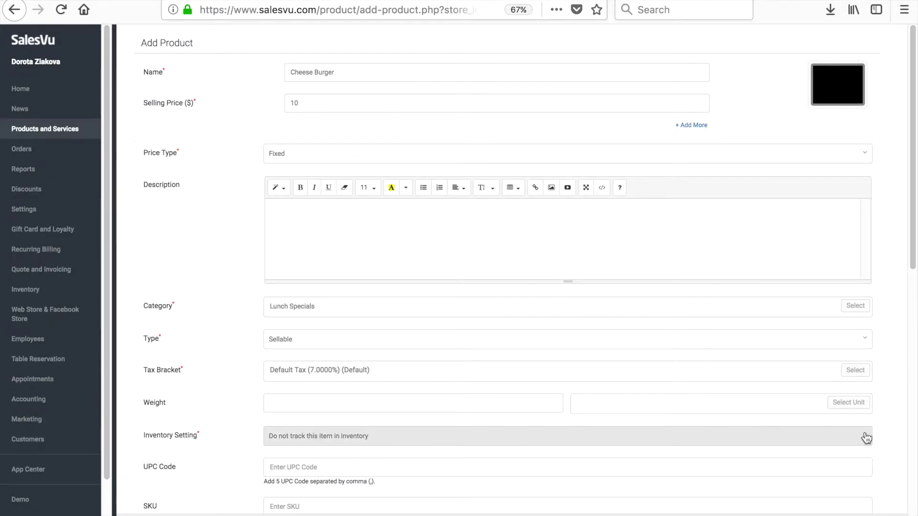
{"action": "scroll", "coordinate": [914, 264], "scroll_direction": "down", "scroll_amount": 2}
{"action": "scroll", "coordinate": [889, 271], "scroll_direction": "down", "scroll_amount": 3}
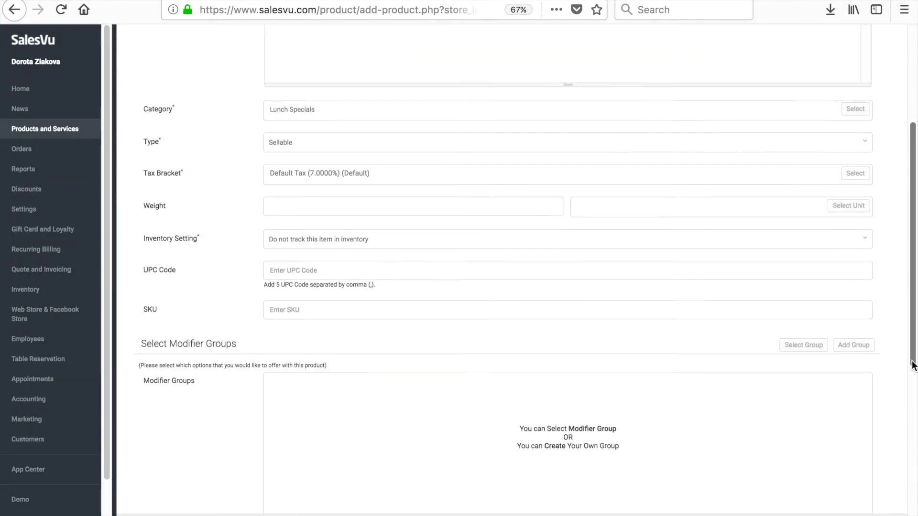
{"action": "scroll", "coordinate": [867, 276], "scroll_direction": "down", "scroll_amount": 3}
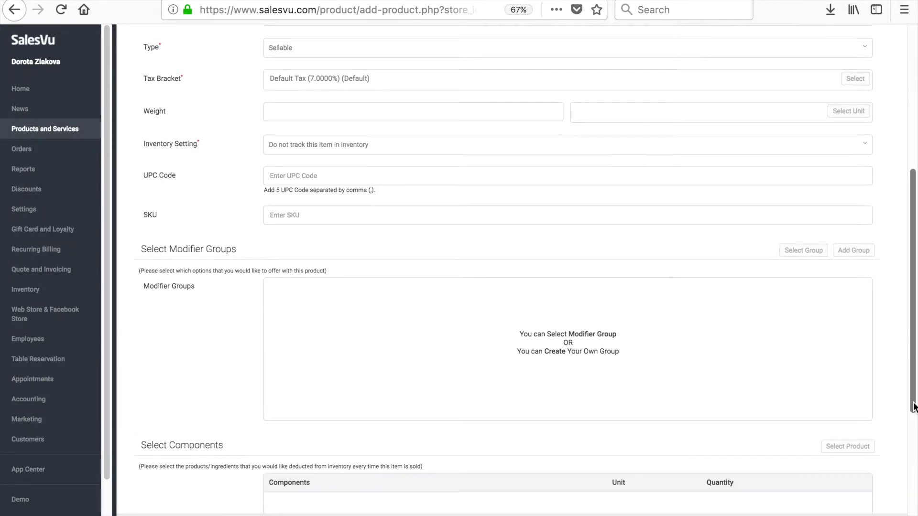
Create a mandatory 'Select bread' modifier group with a maximum of 1
{"action": "left_click", "coordinate": [858, 253]}
{"action": "left_click", "coordinate": [367, 284]}
{"action": "type", "text": "Select"}
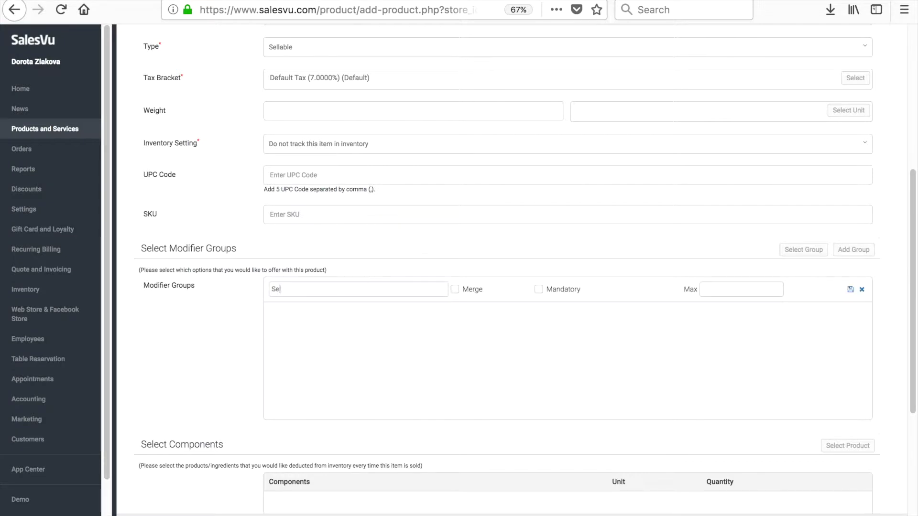
{"action": "type", "text": " bread"}
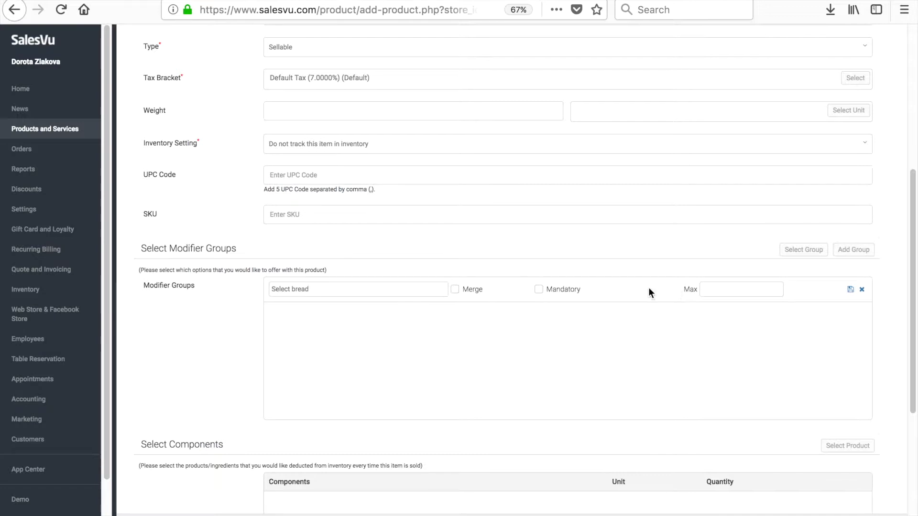
{"action": "left_click", "coordinate": [540, 290]}
{"action": "left_click", "coordinate": [732, 291]}
{"action": "type", "text": "1"}
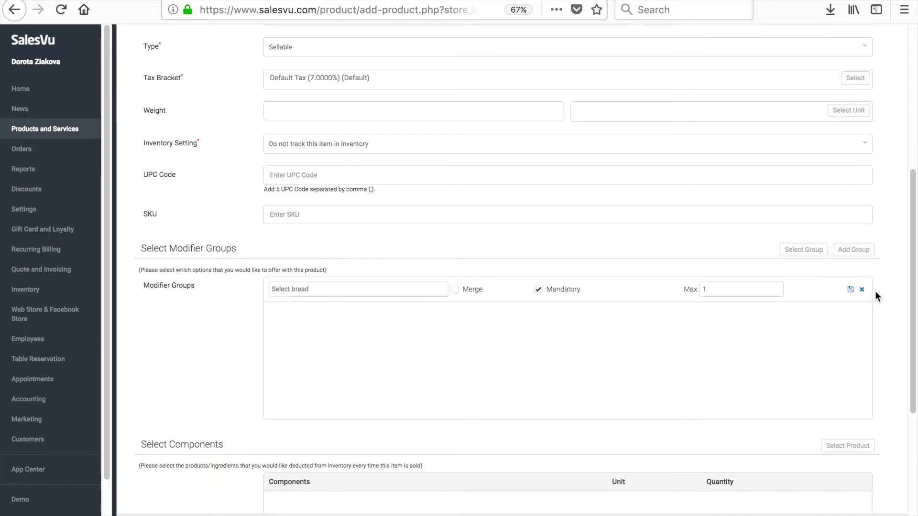
{"action": "left_click", "coordinate": [851, 290]}
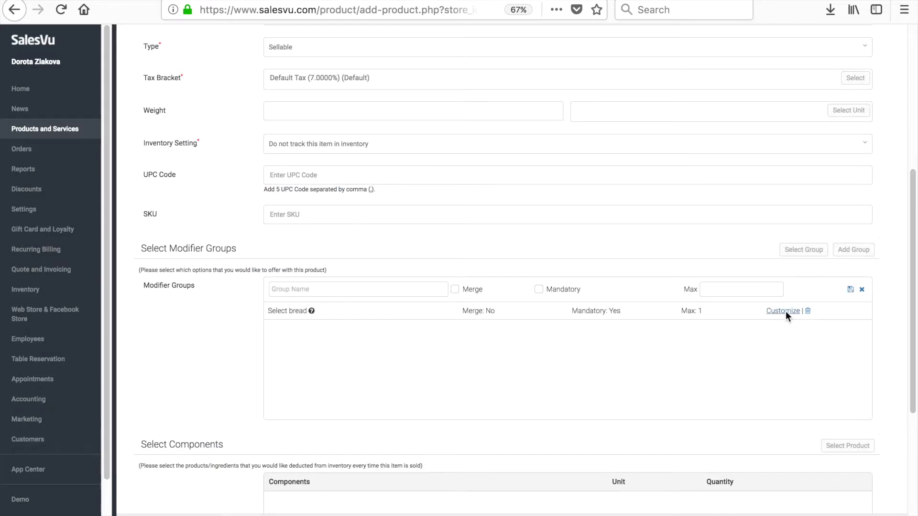
{"action": "left_click", "coordinate": [785, 312]}
Add White and Wheat as bread options and save the group
{"action": "left_click", "coordinate": [641, 122]}
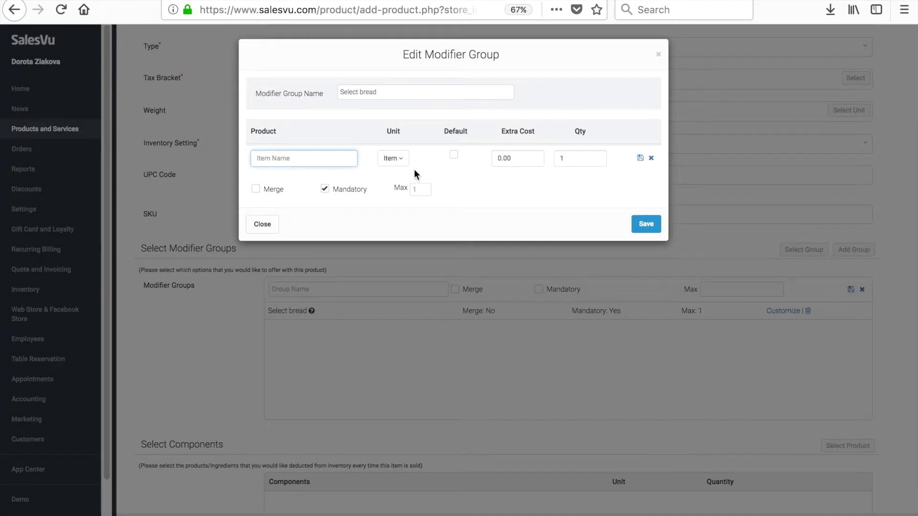
{"action": "type", "text": "White"}
{"action": "left_click", "coordinate": [640, 159]}
{"action": "left_click", "coordinate": [642, 122]}
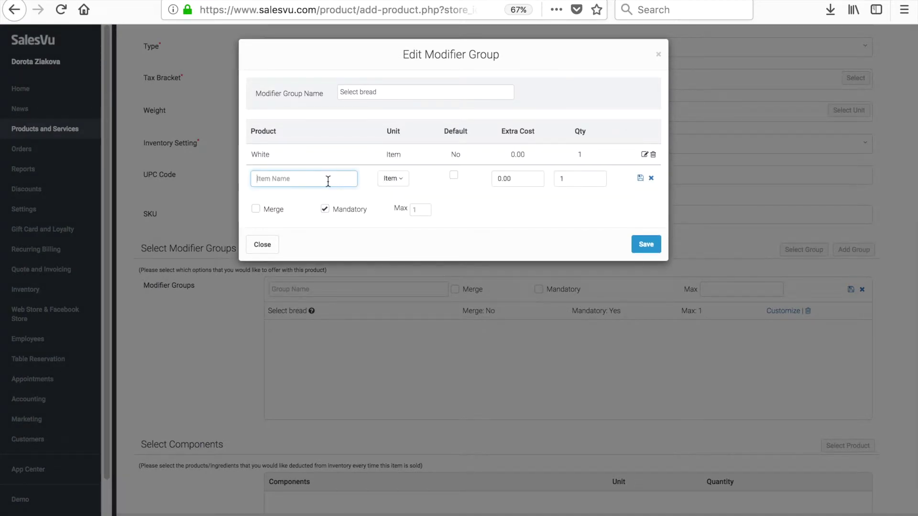
{"action": "type", "text": "Wheat"}
{"action": "left_click", "coordinate": [640, 178]}
{"action": "left_click", "coordinate": [646, 247]}
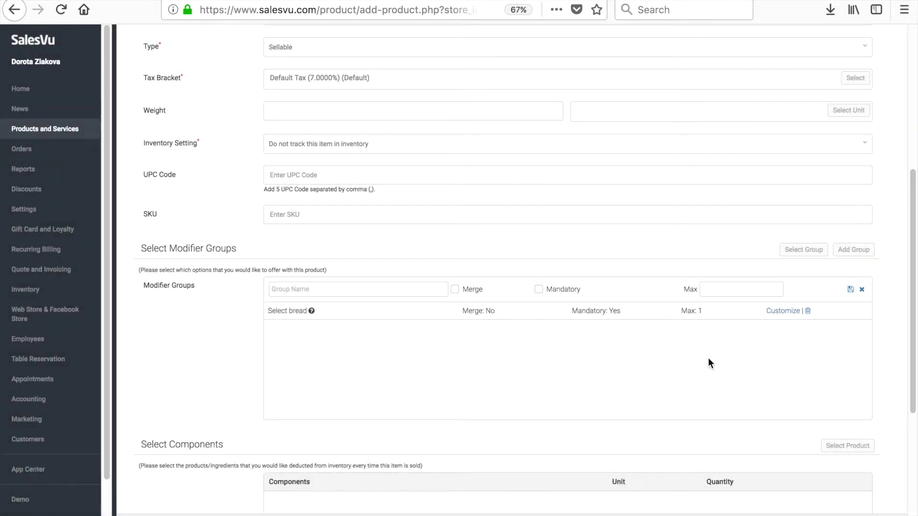
{"action": "scroll", "coordinate": [502, 287], "scroll_direction": "down", "scroll_amount": 5}
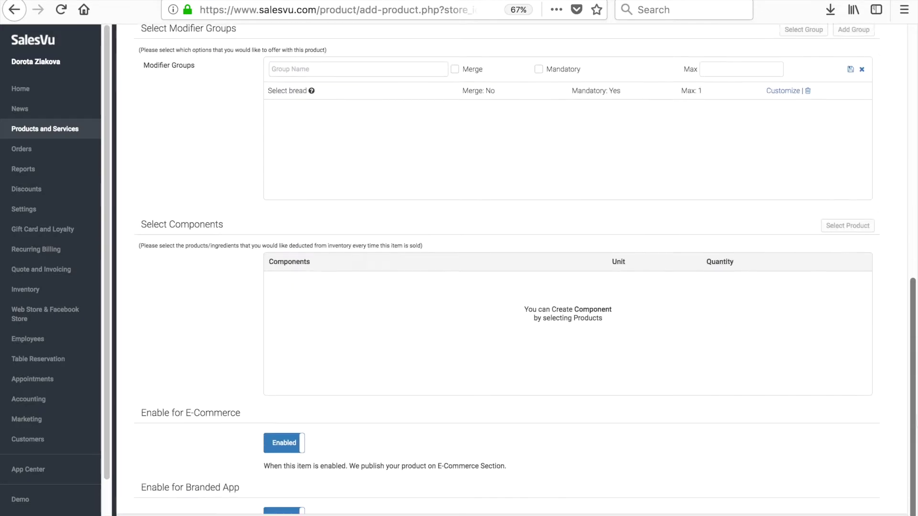
{"action": "scroll", "coordinate": [897, 463], "scroll_direction": "down", "scroll_amount": 1}
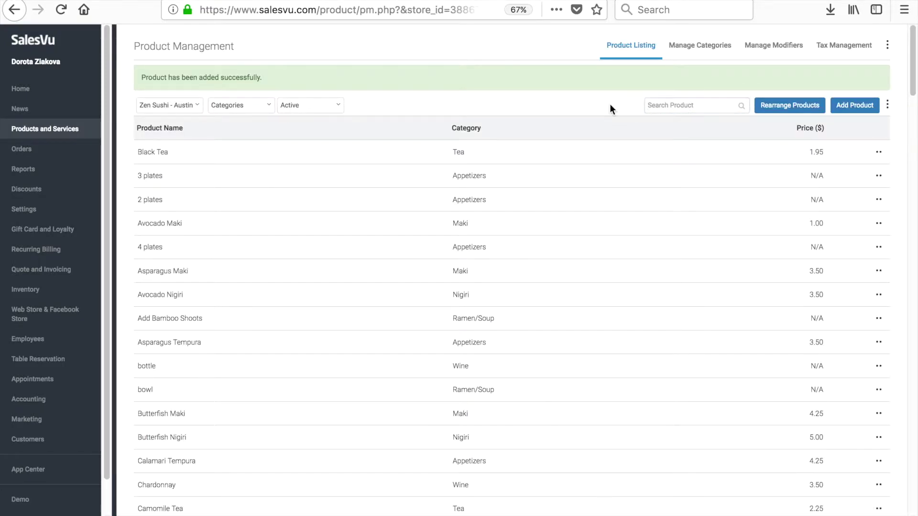
Start a fresh Add Product form for a second product
{"action": "left_click", "coordinate": [855, 106]}
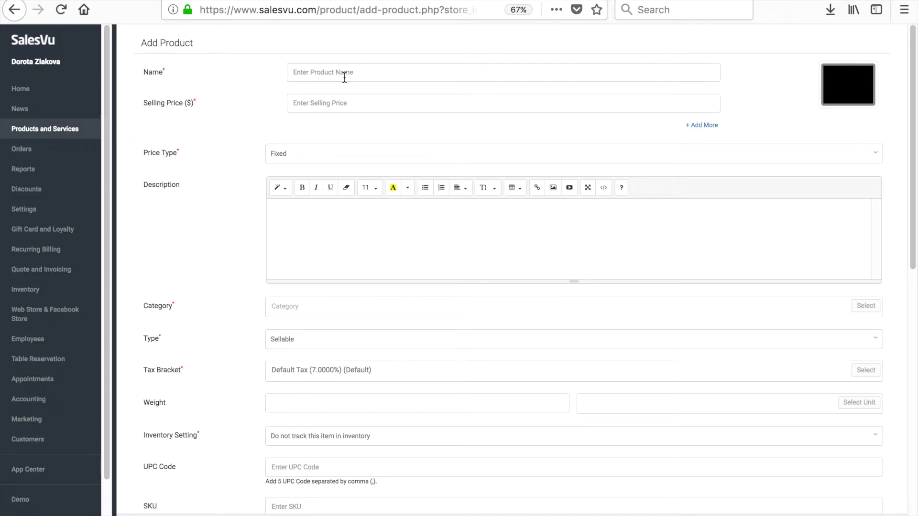
Name the new product Slice of cheese and place it in Lunch Specials
{"action": "left_click", "coordinate": [345, 78]}
{"action": "type", "text": "Slice of"}
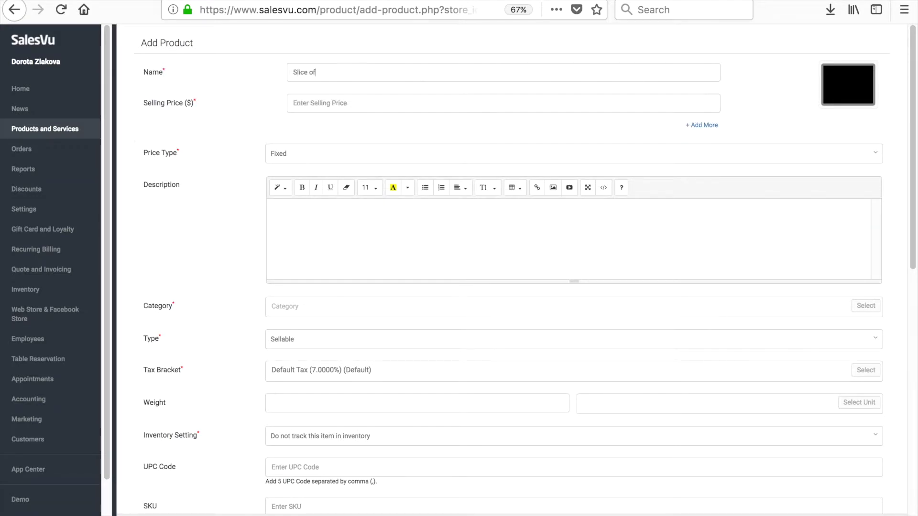
{"action": "type", "text": " cheese"}
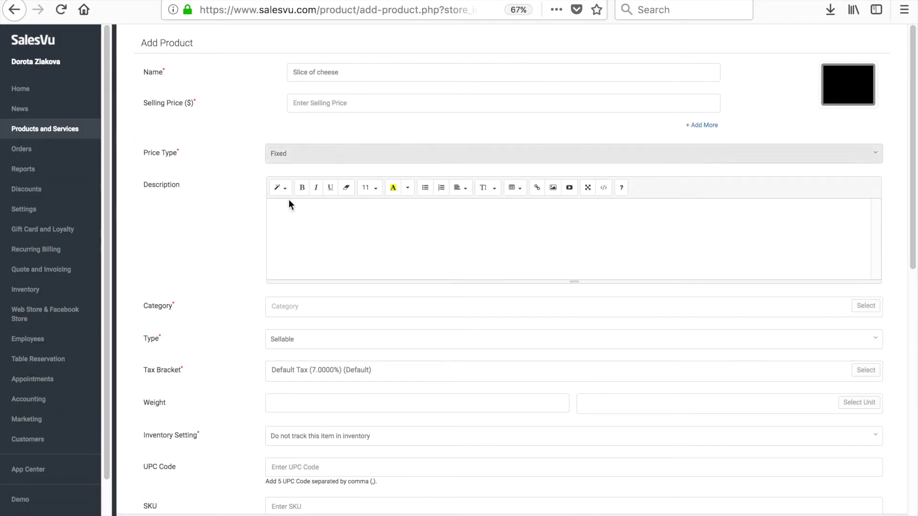
{"action": "left_click", "coordinate": [873, 307]}
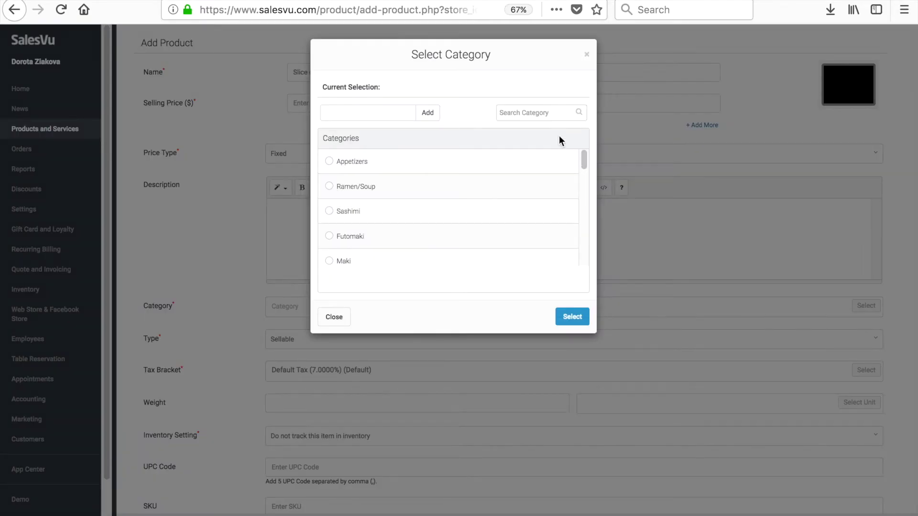
{"action": "type", "text": "lunch"}
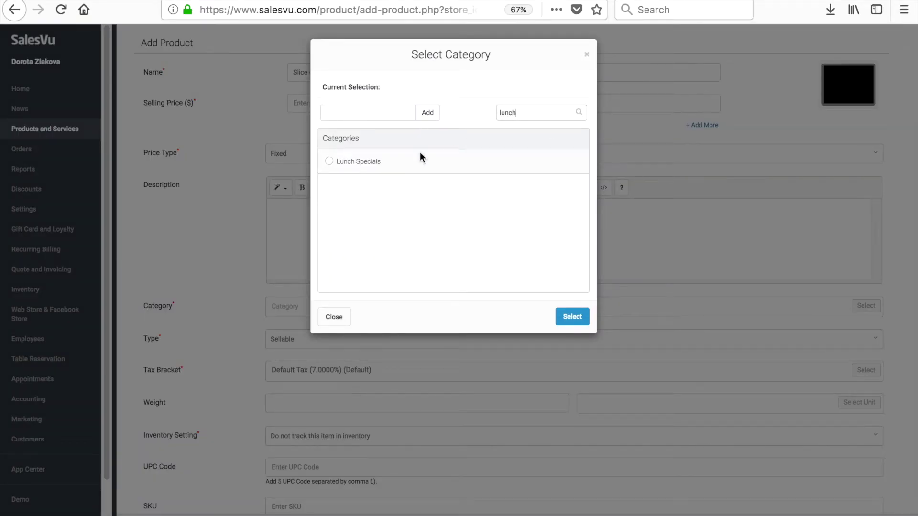
{"action": "left_click", "coordinate": [330, 161]}
{"action": "left_click", "coordinate": [572, 316]}
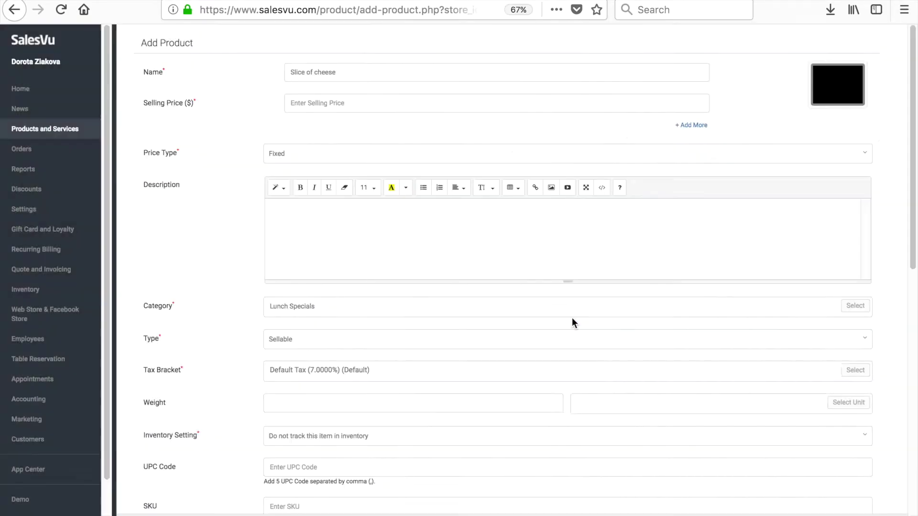
Make Slice of cheese Non-Sellable with its inventory setting on Track
{"action": "left_click", "coordinate": [334, 340]}
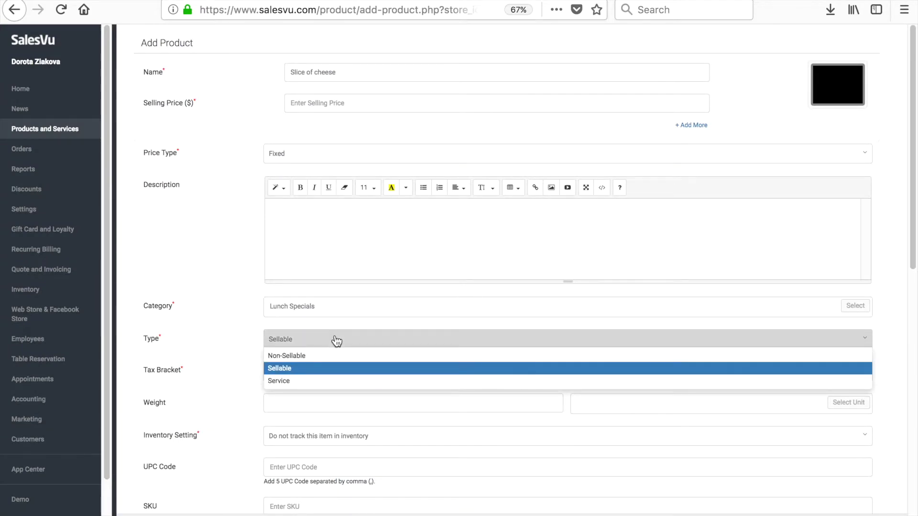
{"action": "left_click", "coordinate": [291, 356]}
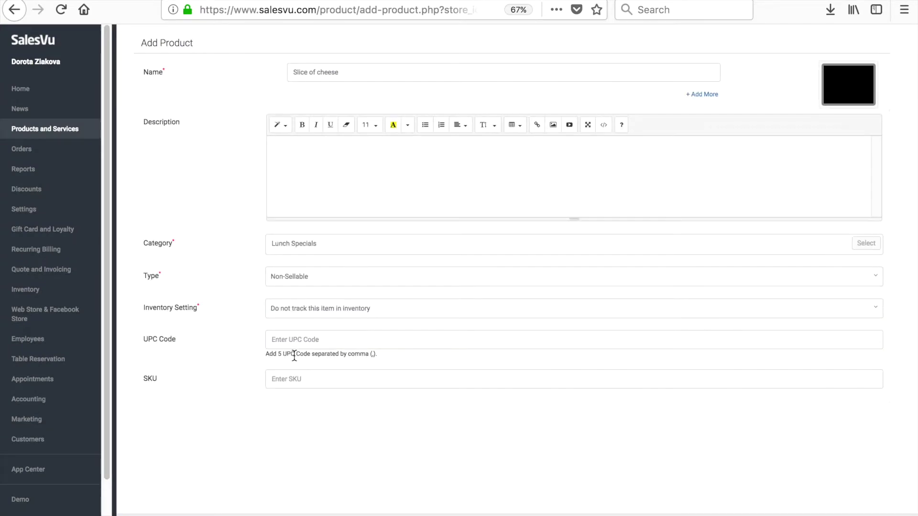
{"action": "left_click", "coordinate": [313, 309]}
{"action": "left_click", "coordinate": [291, 339]}
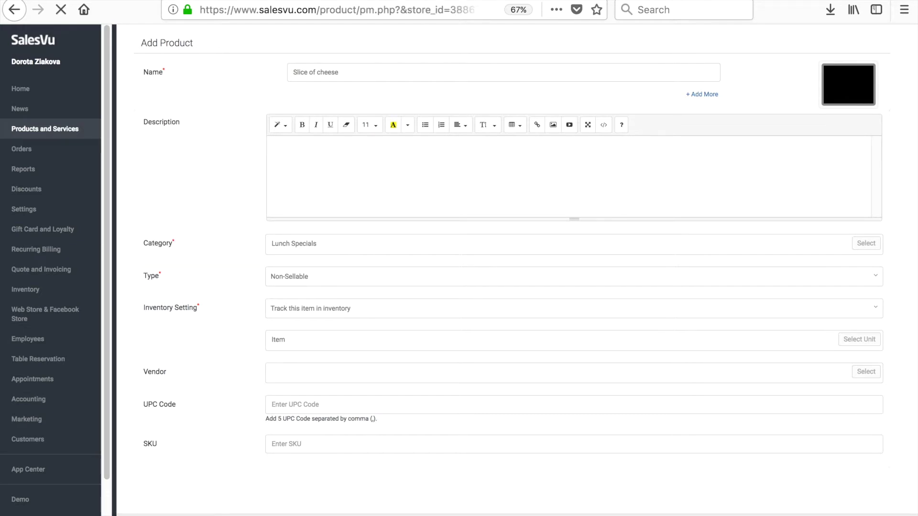
Search products for 'cheese' and open Cheese Burger in the Edit Product form
{"action": "left_click", "coordinate": [685, 105]}
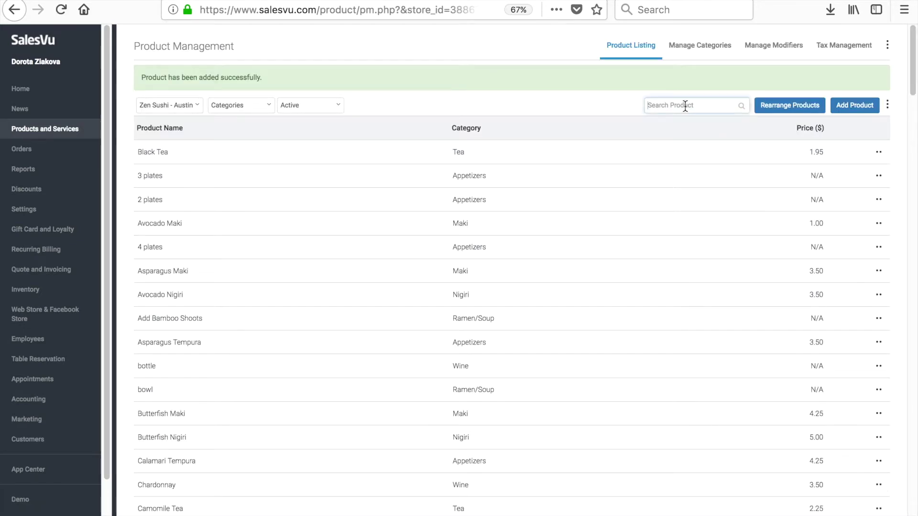
{"action": "type", "text": "cheese"}
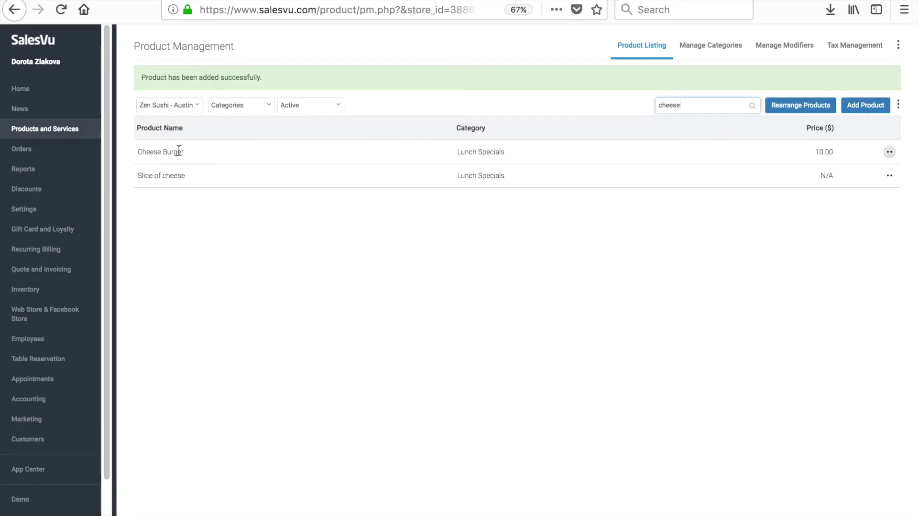
{"action": "left_click", "coordinate": [890, 152]}
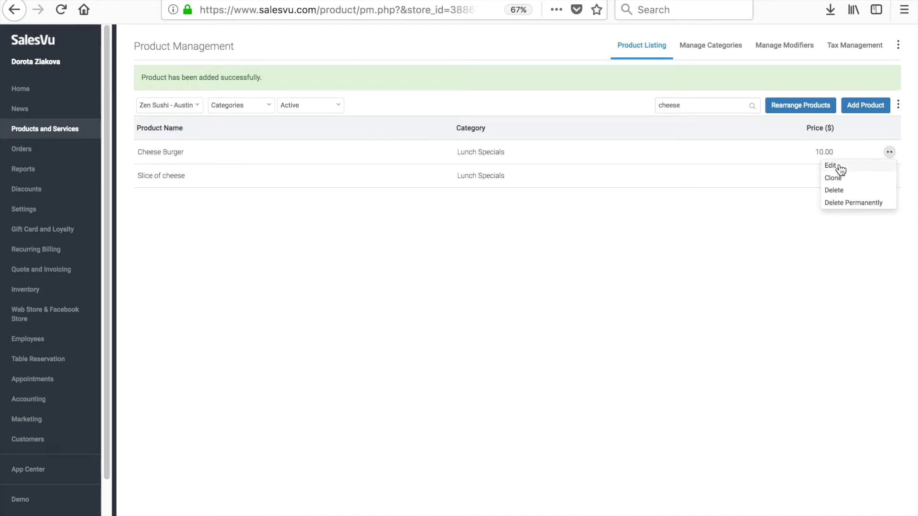
{"action": "left_click", "coordinate": [832, 165]}
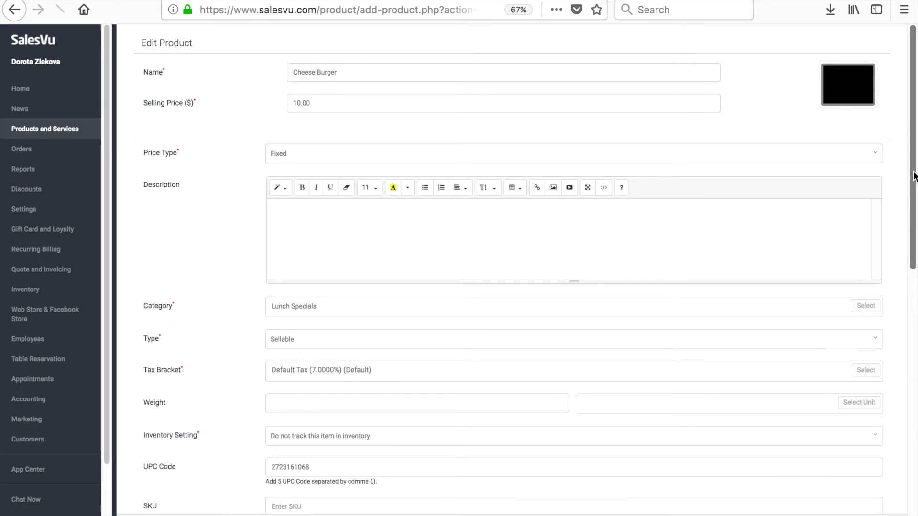
{"action": "scroll", "coordinate": [915, 176], "scroll_direction": "down", "scroll_amount": 5}
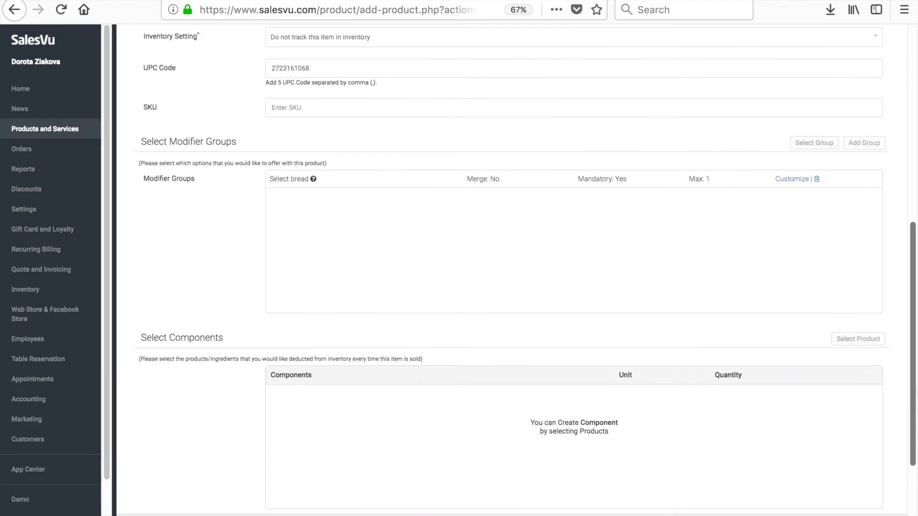
{"action": "scroll", "coordinate": [502, 287], "scroll_direction": "down", "scroll_amount": 2}
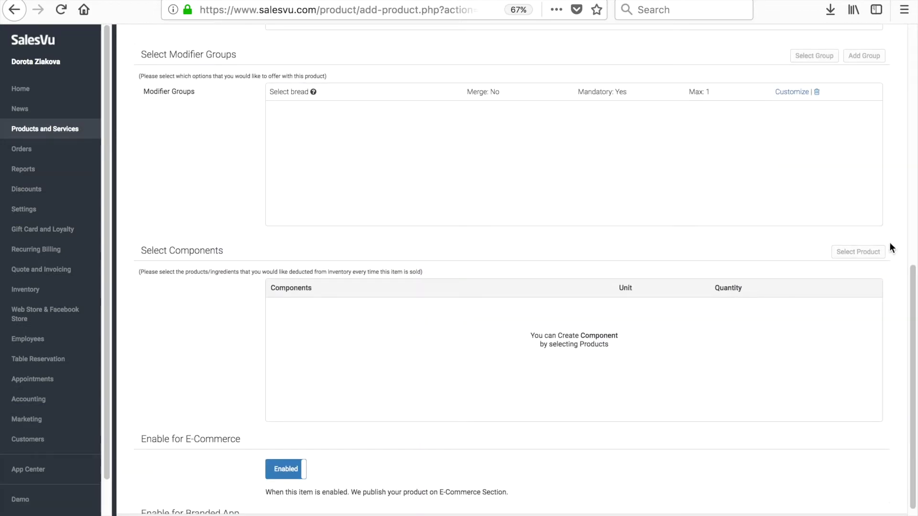
Add Slice of cheese as a Cheese Burger component with quantity 1
{"action": "left_click", "coordinate": [865, 251]}
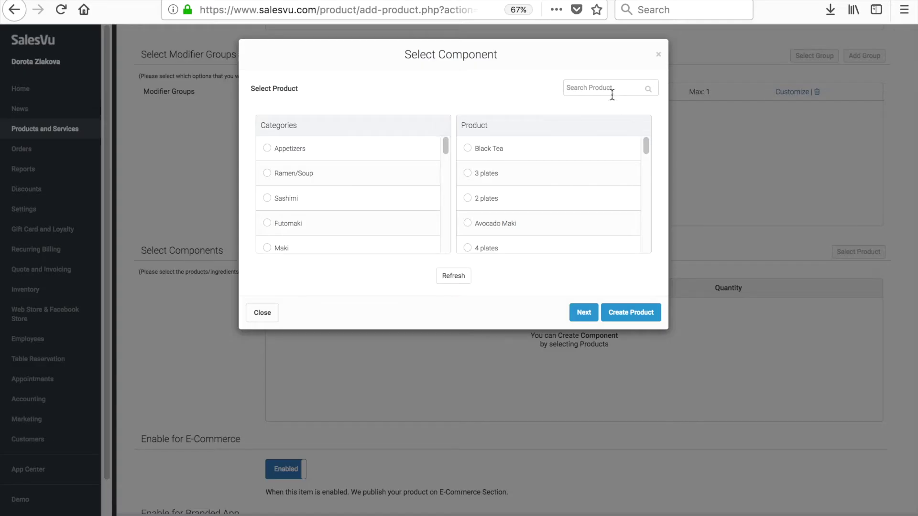
{"action": "type", "text": "cheese"}
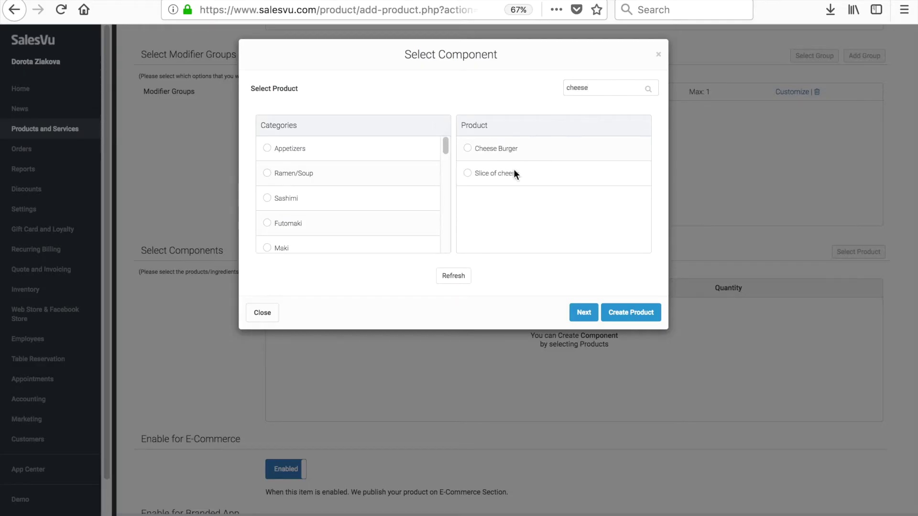
{"action": "left_click", "coordinate": [467, 172]}
{"action": "left_click", "coordinate": [584, 314]}
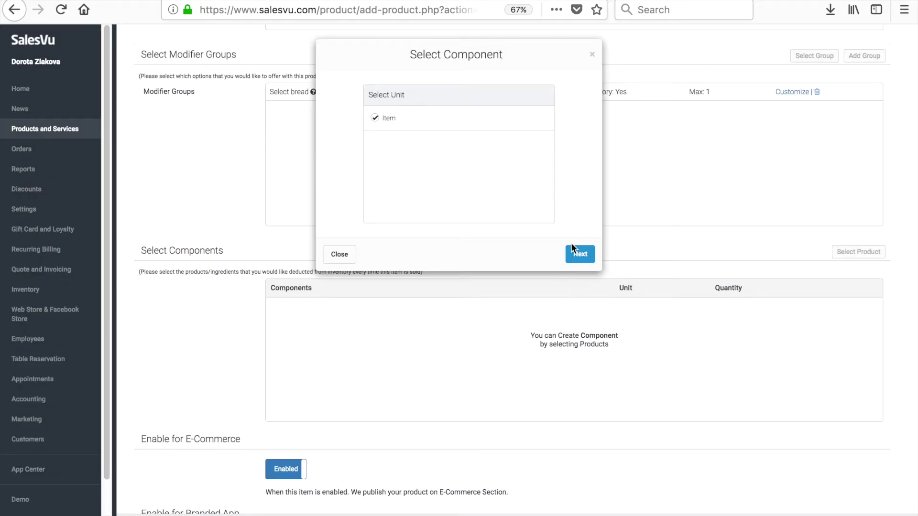
{"action": "left_click", "coordinate": [571, 247]}
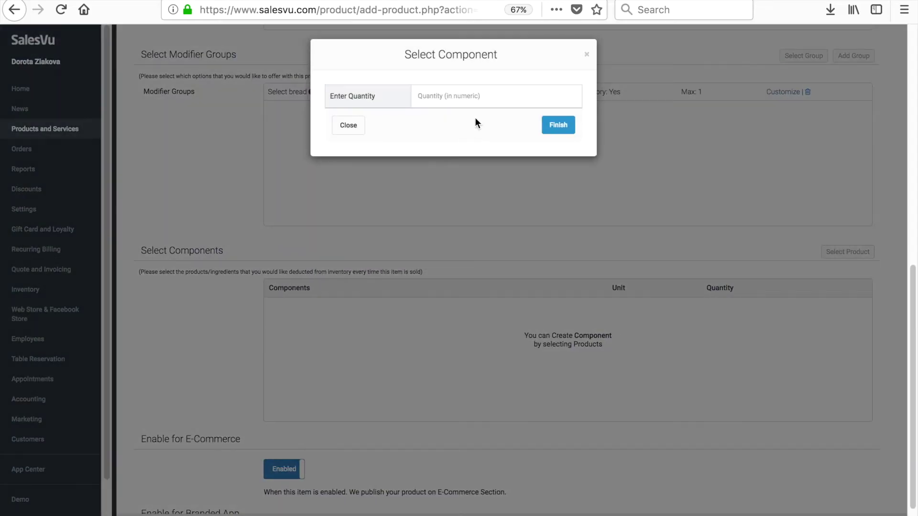
{"action": "left_click", "coordinate": [477, 92]}
{"action": "type", "text": "1"}
{"action": "left_click", "coordinate": [559, 126]}
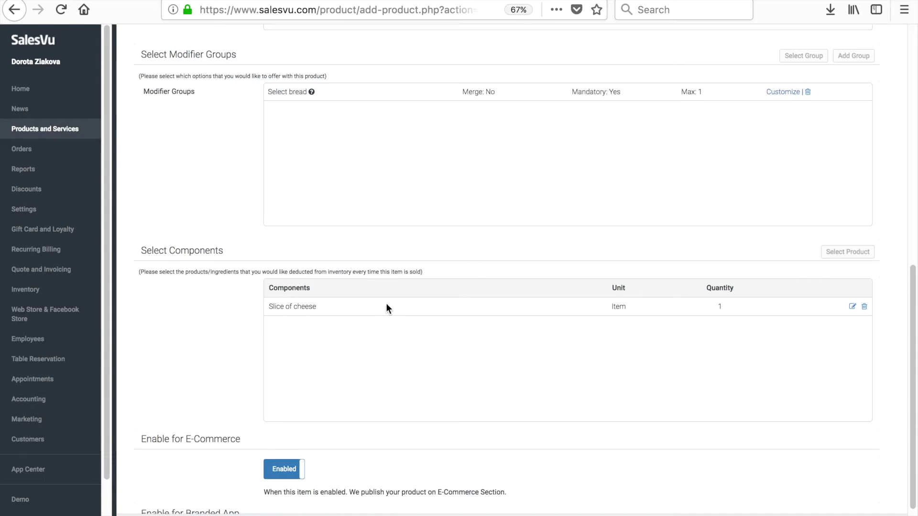
{"action": "scroll", "coordinate": [897, 511], "scroll_direction": "down", "scroll_amount": 1}
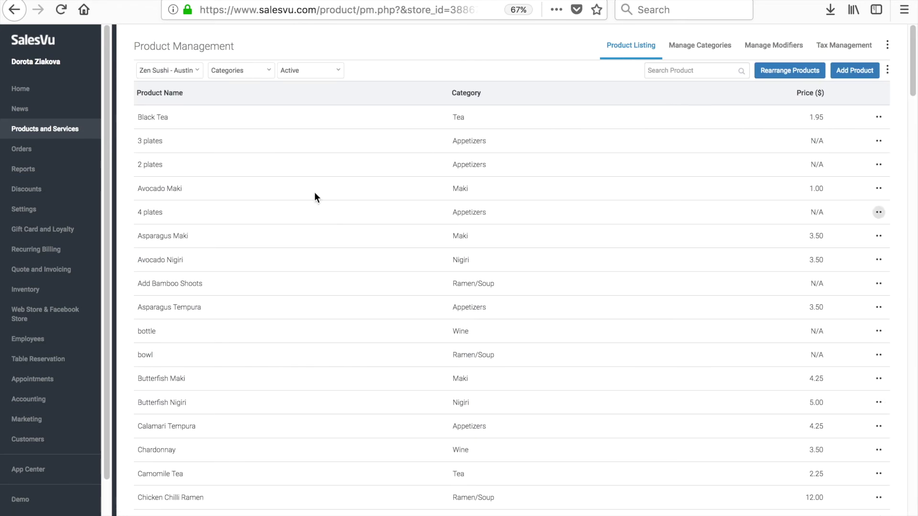
Set the Slice of cheese inventory quantity to 20 at unit cost .10
{"action": "left_click", "coordinate": [30, 290]}
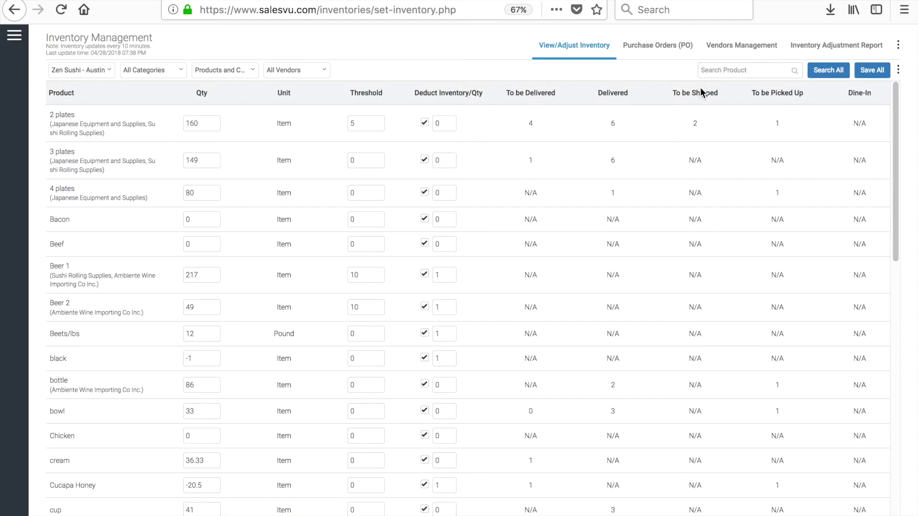
{"action": "left_click", "coordinate": [720, 69]}
{"action": "type", "text": "cheese"}
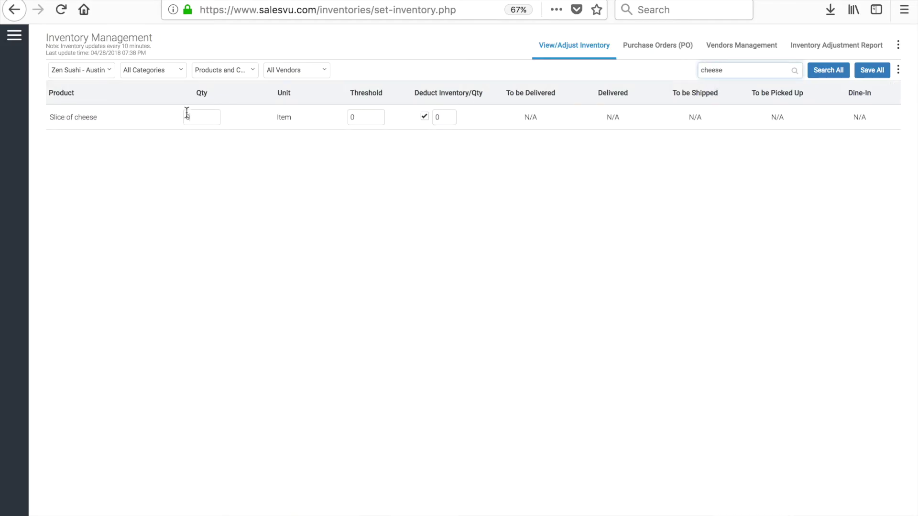
{"action": "left_click", "coordinate": [186, 115]}
{"action": "type", "text": "20"}
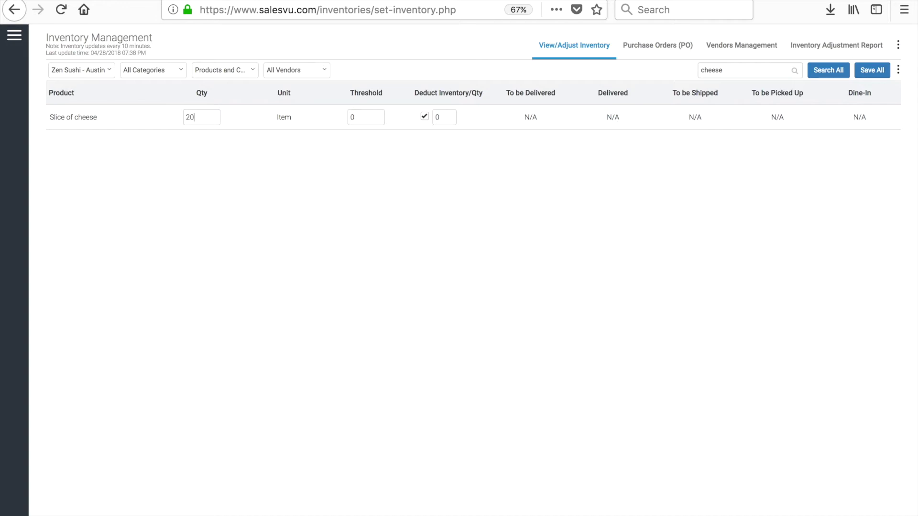
{"action": "left_click", "coordinate": [873, 71]}
{"action": "type", "text": ".1"}
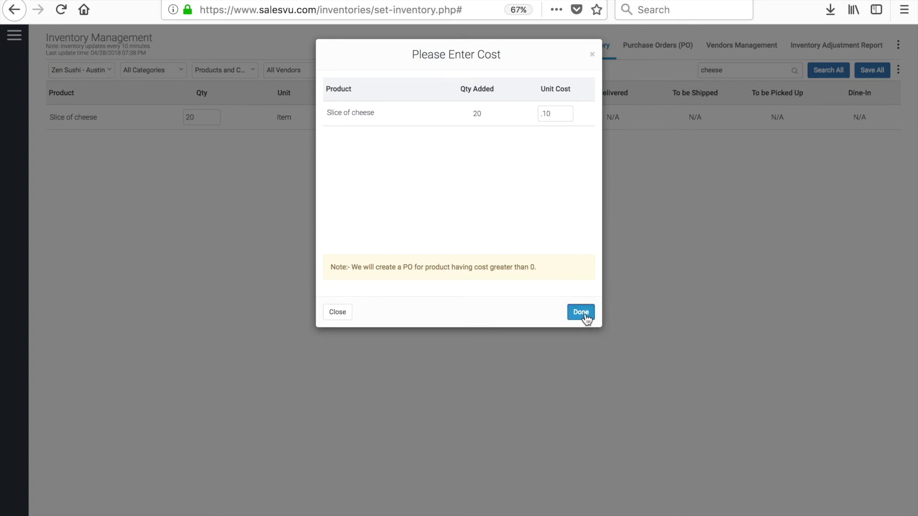
{"action": "left_click", "coordinate": [583, 314]}
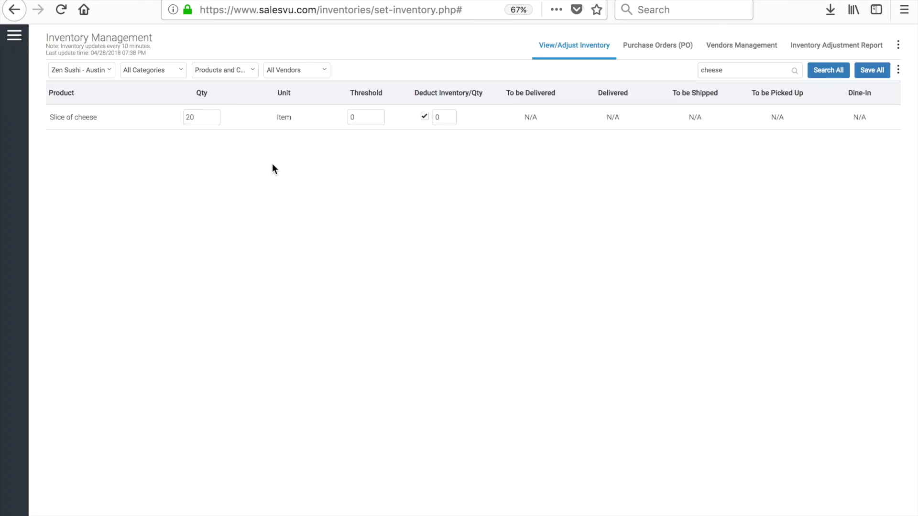